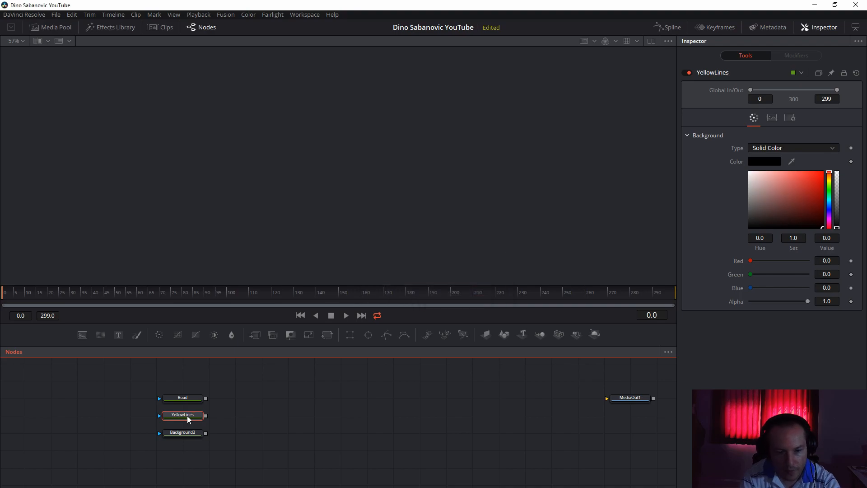
Rename the Background3 node to WhiteLines and set its color to light grey with a value of 0.827
{"action": "left_click", "coordinate": [185, 435]}
{"action": "key", "text": "F2"}
{"action": "type", "text": "W"}
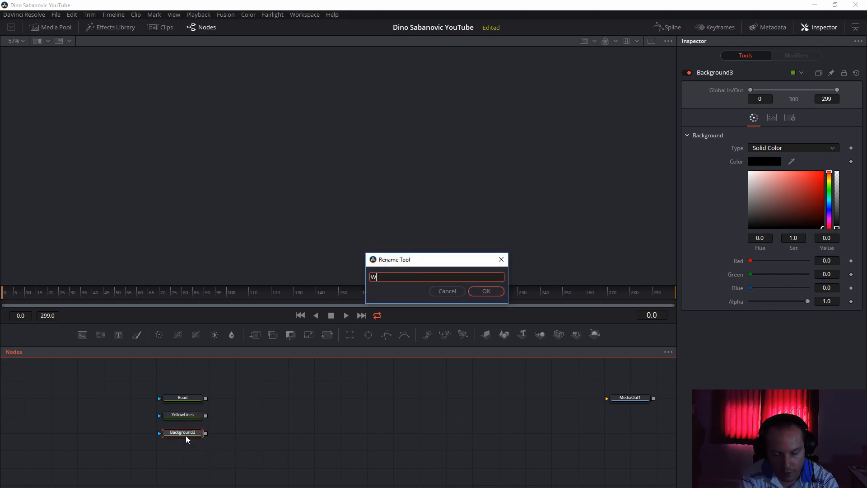
{"action": "type", "text": "hiteLines"}
{"action": "key", "text": "Return"}
{"action": "mouse_move", "coordinate": [776, 172]}
{"action": "left_mouse_down"}
{"action": "mouse_move", "coordinate": [768, 186]}
{"action": "mouse_move", "coordinate": [736, 181]}
{"action": "left_mouse_up"}
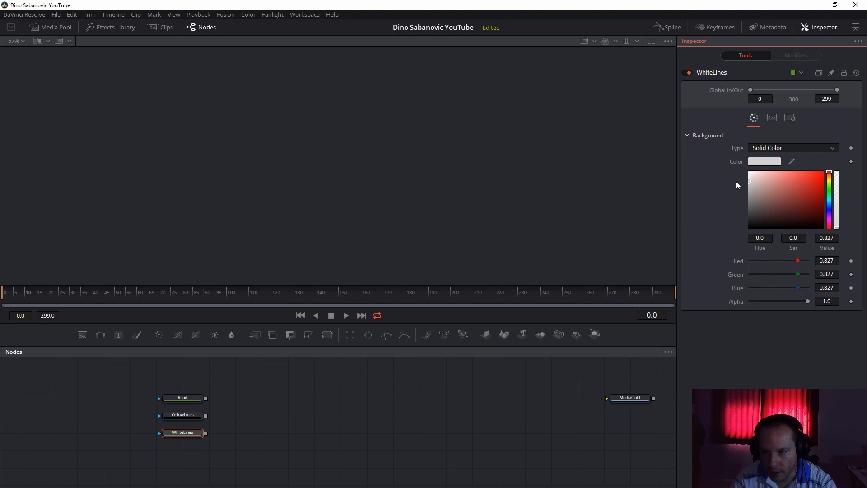
Color the YellowLines background orange-yellow and the Road background dark grey with a value of 0.126
{"action": "left_click", "coordinate": [183, 419]}
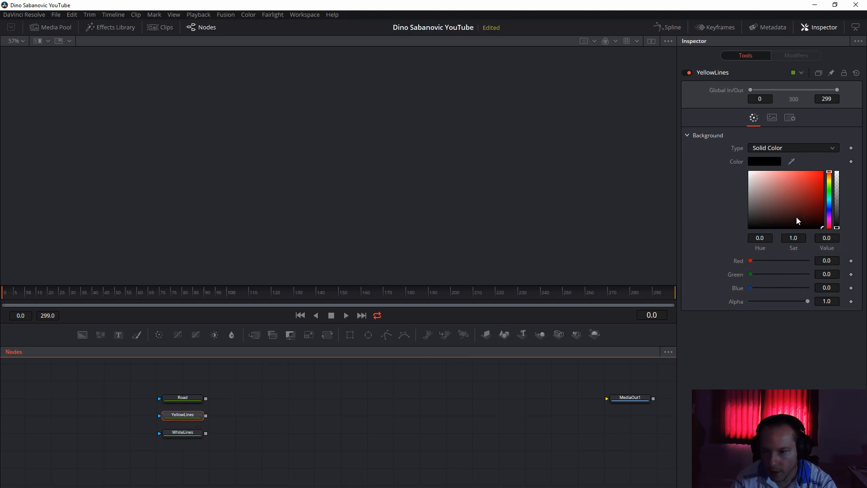
{"action": "left_click_drag", "start_coordinate": [829, 181], "coordinate": [823, 172]}
{"action": "left_click", "coordinate": [183, 398]}
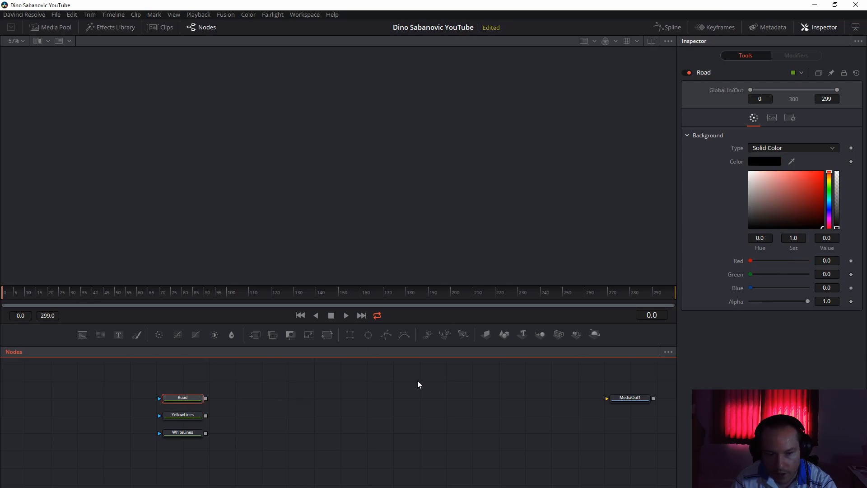
{"action": "left_click_drag", "start_coordinate": [766, 185], "coordinate": [738, 222]}
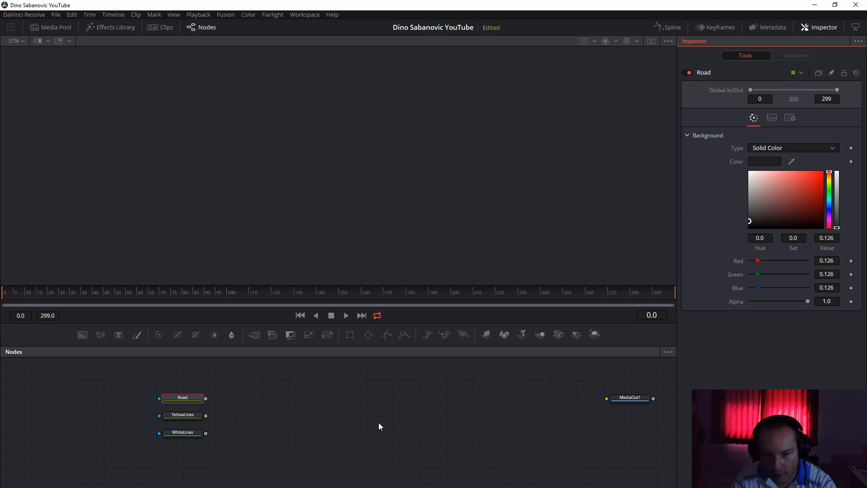
Add two Merge nodes stacked beside the Road and YellowLines background nodes
{"action": "left_click_drag", "start_coordinate": [303, 413], "coordinate": [395, 408]}
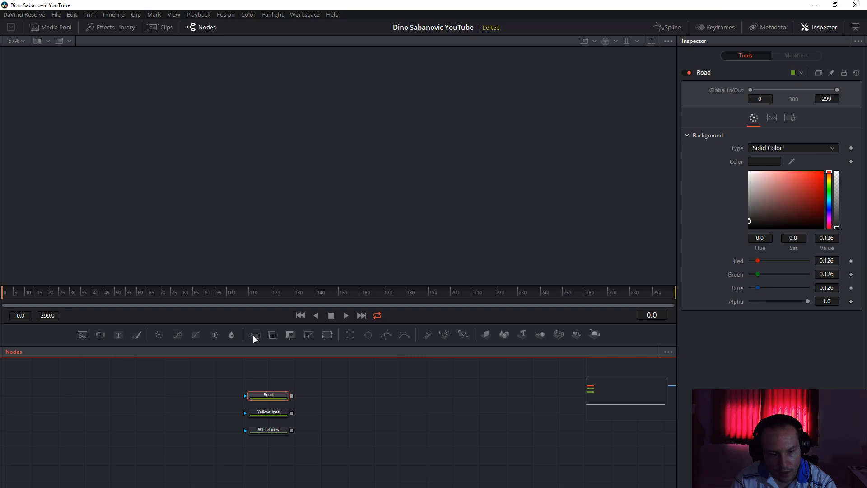
{"action": "left_click_drag", "start_coordinate": [253, 335], "coordinate": [337, 398]}
{"action": "left_click_drag", "start_coordinate": [254, 335], "coordinate": [355, 417]}
{"action": "left_click_drag", "start_coordinate": [392, 441], "coordinate": [378, 446]}
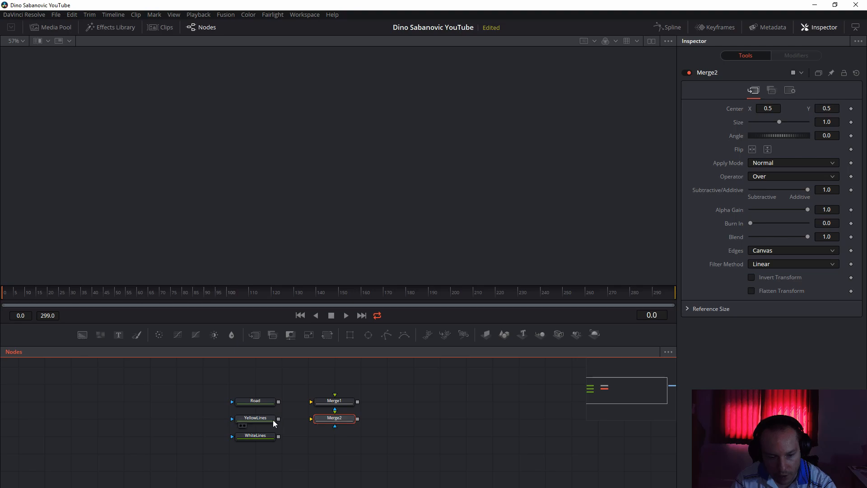
Connect YellowLines and WhiteLines to Merge2 as background and foreground, and Road to Merge1 as background
{"action": "left_click_drag", "start_coordinate": [278, 418], "coordinate": [424, 417]}
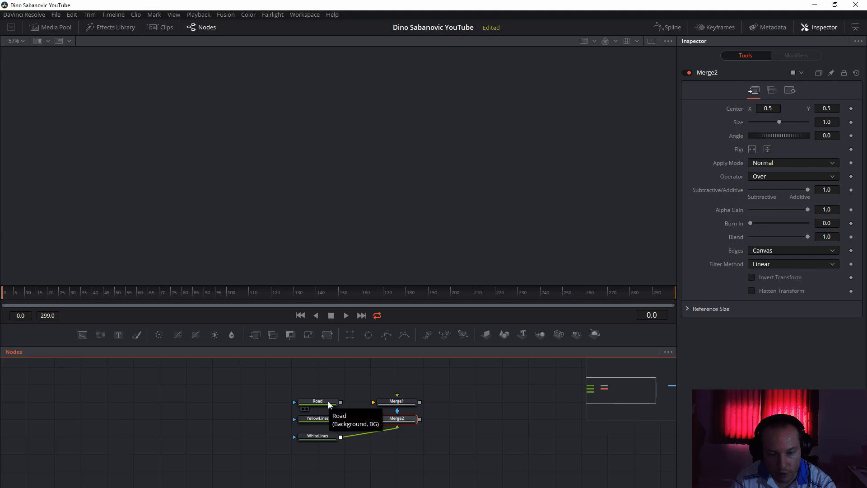
{"action": "left_click_drag", "start_coordinate": [340, 402], "coordinate": [397, 404]}
{"action": "left_click_drag", "start_coordinate": [508, 408], "coordinate": [341, 401]}
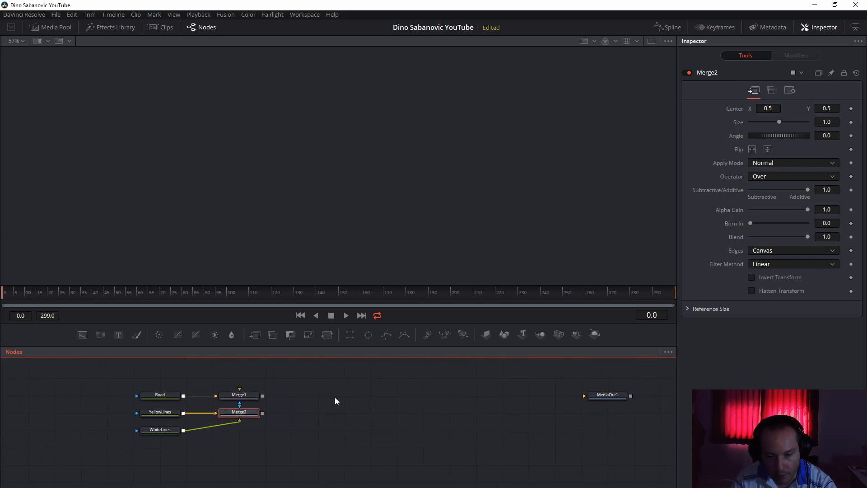
Connect Merge1's output to MediaOut1 and show MediaOut1 in the viewer
{"action": "left_click_drag", "start_coordinate": [264, 395], "coordinate": [608, 396]}
{"action": "left_click", "coordinate": [608, 397]}
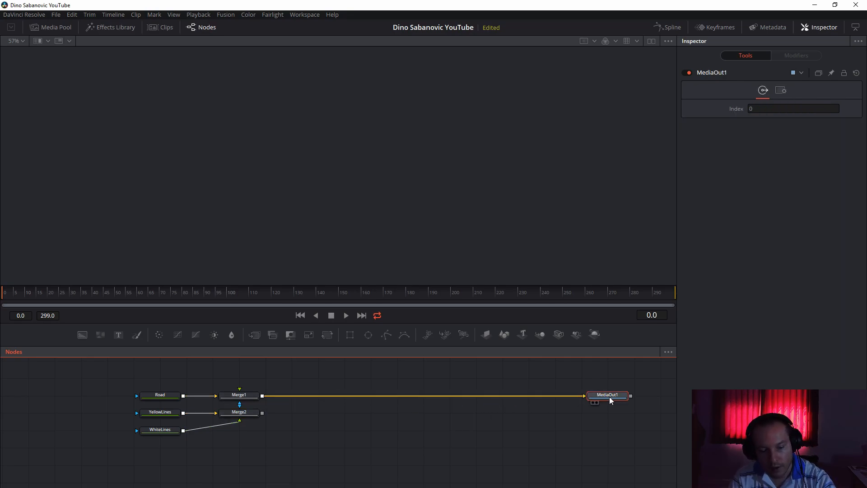
{"action": "key", "text": "1"}
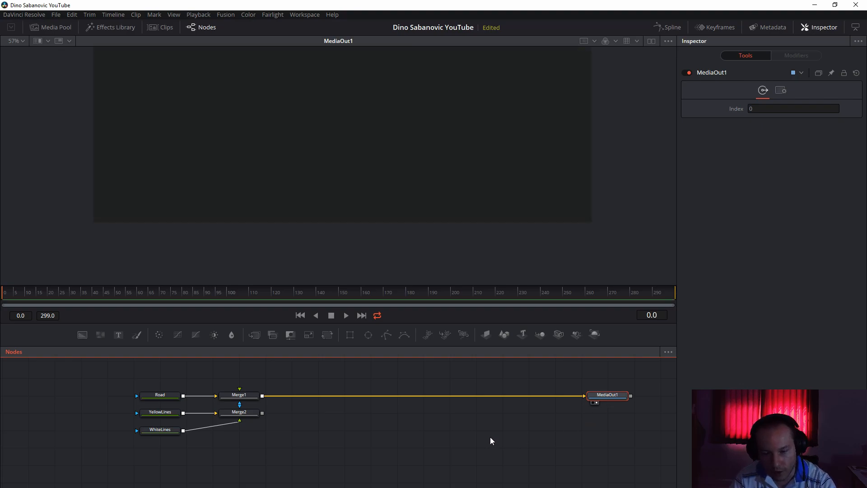
{"action": "left_click_drag", "start_coordinate": [396, 444], "coordinate": [522, 460]}
{"action": "left_click_drag", "start_coordinate": [415, 455], "coordinate": [489, 451]}
{"action": "left_click_drag", "start_coordinate": [372, 161], "coordinate": [429, 218]}
{"action": "scroll", "coordinate": [436, 218], "scroll_direction": "down", "scroll_amount": 2}
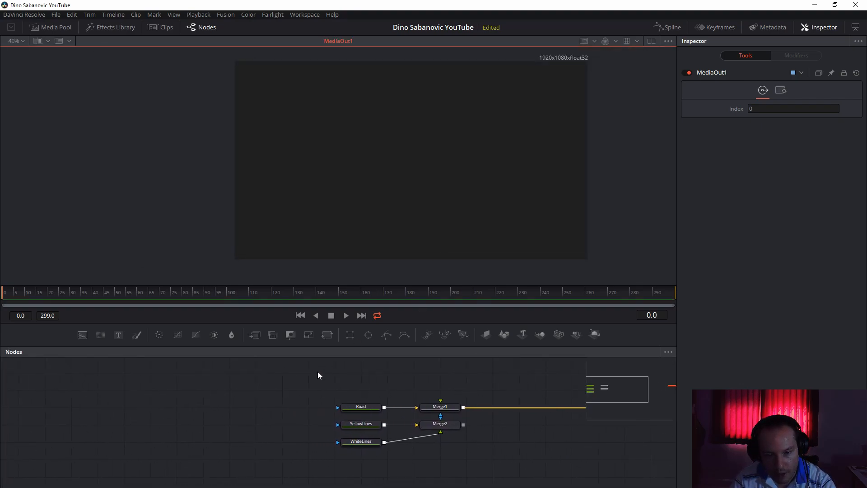
Add a Polygon mask to the Road node and draw a narrow closed triangle from the frame's center down past its lower edge
{"action": "left_click_drag", "start_coordinate": [272, 399], "coordinate": [242, 411]}
{"action": "left_click_drag", "start_coordinate": [385, 335], "coordinate": [330, 418]}
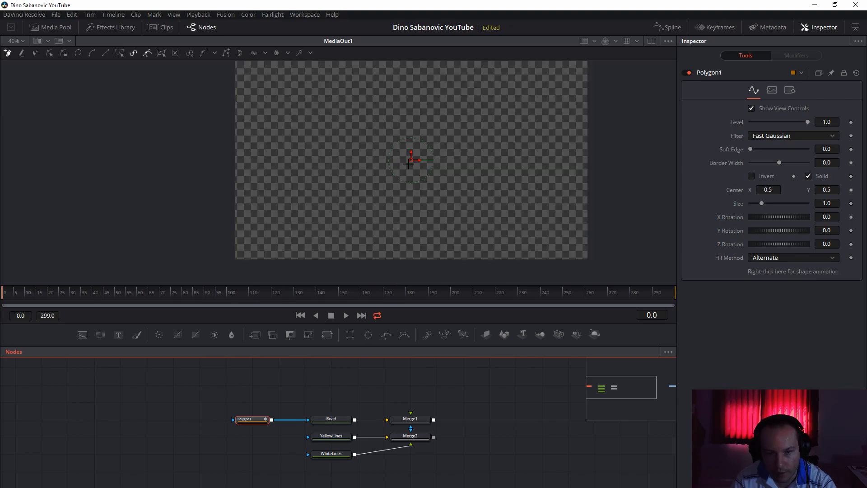
{"action": "scroll", "coordinate": [411, 166], "scroll_direction": "up", "scroll_amount": 3}
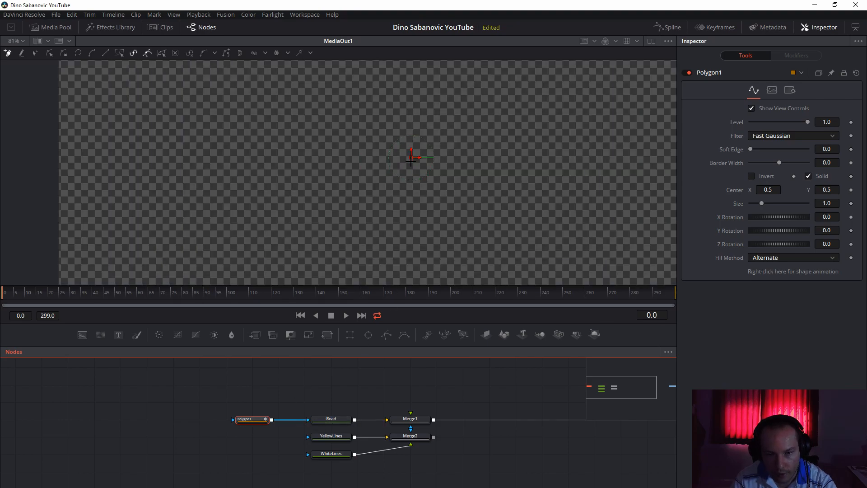
{"action": "left_click_drag", "start_coordinate": [464, 247], "coordinate": [450, 174]}
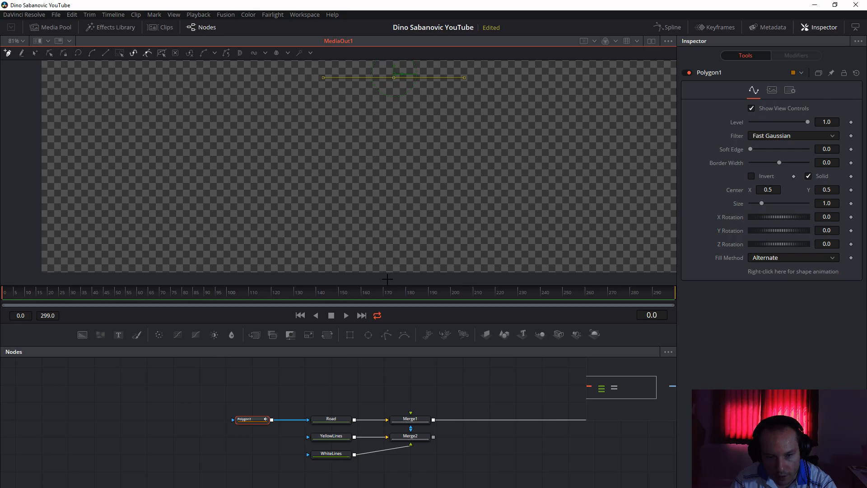
{"action": "left_click_drag", "start_coordinate": [388, 277], "coordinate": [406, 280]}
{"action": "left_click", "coordinate": [394, 77]}
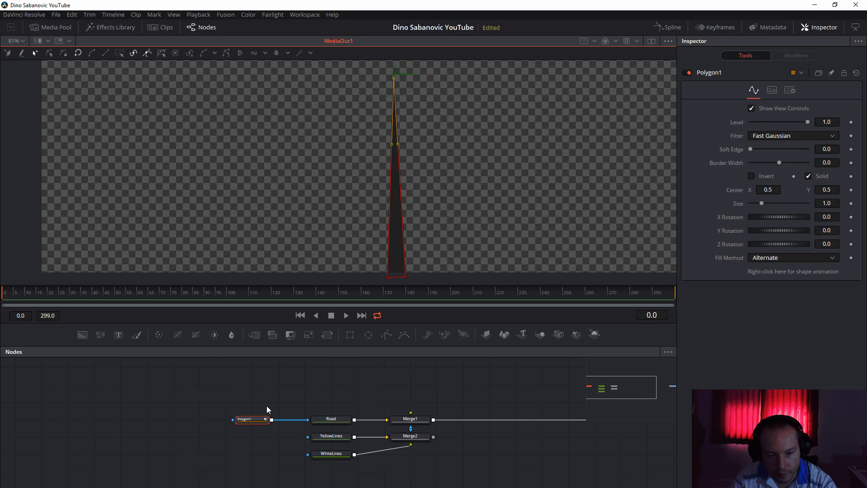
Widen the Road mask by moving the triangle's lower-right point out to the frame's lower-right corner
{"action": "left_click_drag", "start_coordinate": [386, 390], "coordinate": [356, 382]}
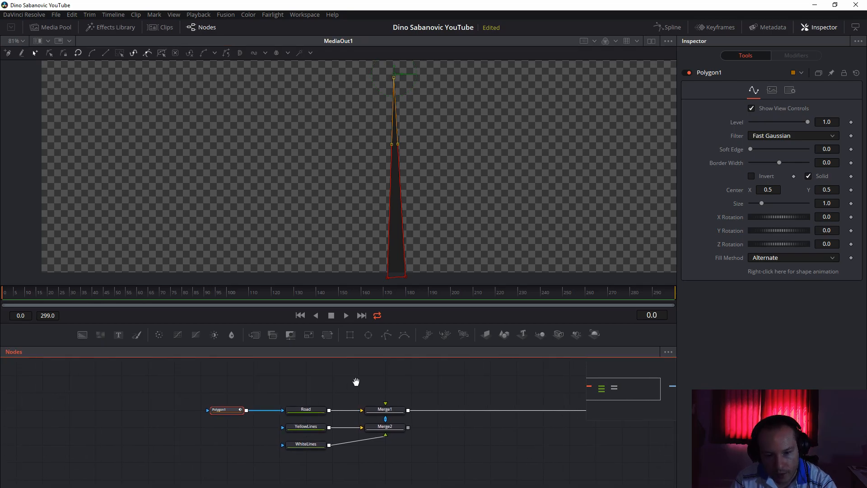
{"action": "scroll", "coordinate": [363, 376], "scroll_direction": "down", "scroll_amount": 2}
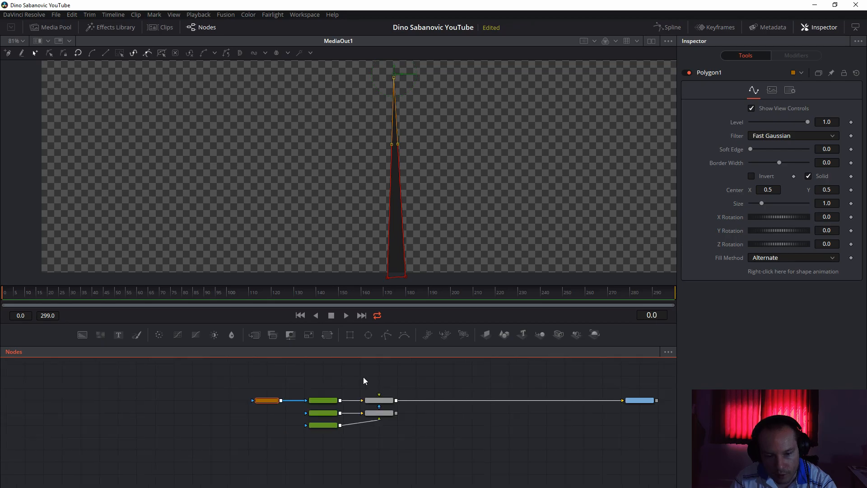
{"action": "left_click_drag", "start_coordinate": [424, 367], "coordinate": [402, 380]}
{"action": "left_click_drag", "start_coordinate": [405, 276], "coordinate": [636, 268]}
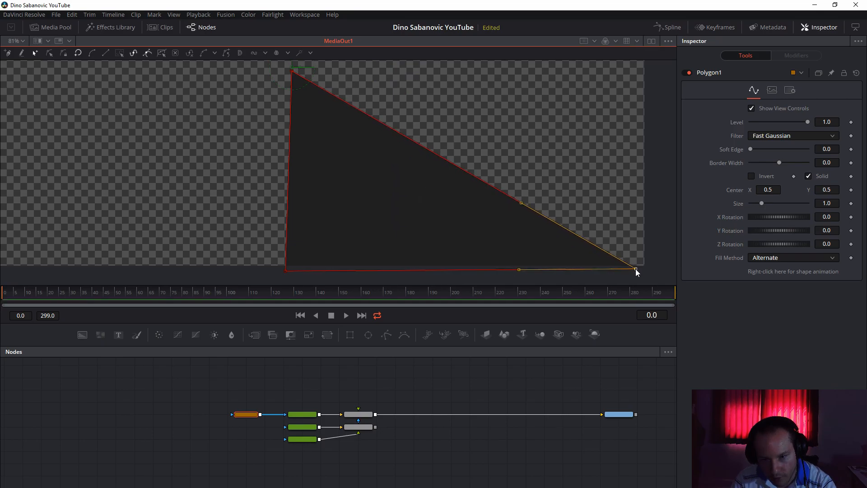
{"action": "left_click", "coordinate": [499, 378]}
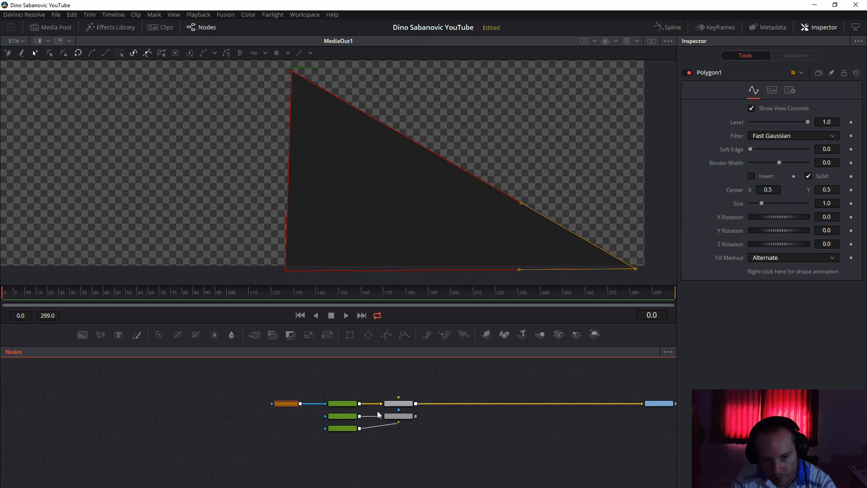
Duplicate the Road's polygon mask, connect the copy to YellowLines, and feed Merge2 into Merge1 as foreground
{"action": "left_click", "coordinate": [284, 403]}
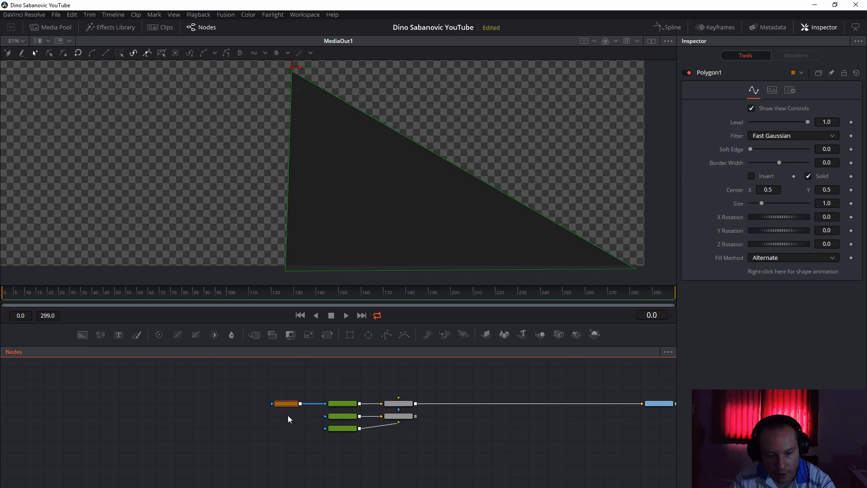
{"action": "scroll", "coordinate": [288, 419], "scroll_direction": "up", "scroll_amount": 3}
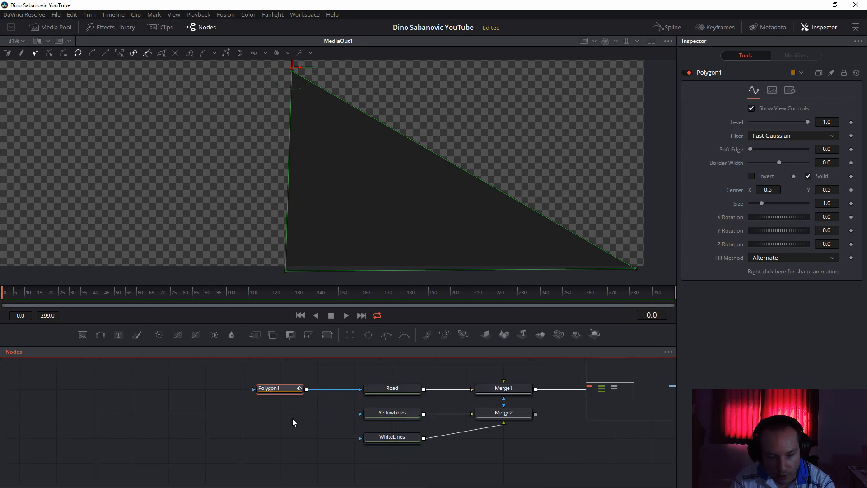
{"action": "key", "text": "ctrl+c"}
{"action": "key", "text": "ctrl+v"}
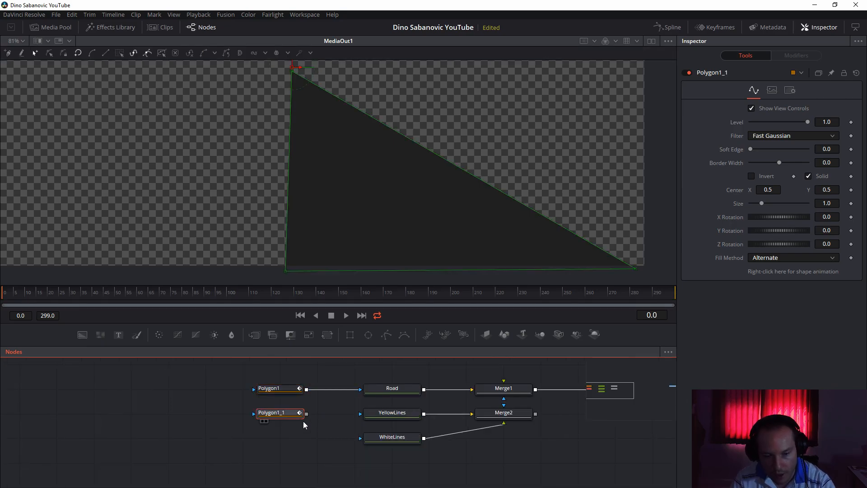
{"action": "left_click_drag", "start_coordinate": [305, 414], "coordinate": [409, 406]}
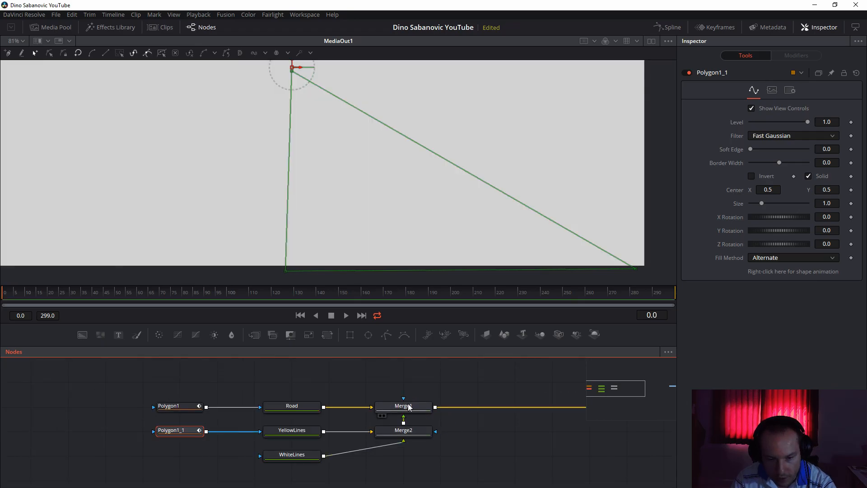
{"action": "scroll", "coordinate": [377, 448], "scroll_direction": "down", "scroll_amount": 2}
Disable the WhiteLines node and reshape the YellowLines polygon into a thin stripe just inside the road's left edge
{"action": "left_click", "coordinate": [317, 453]}
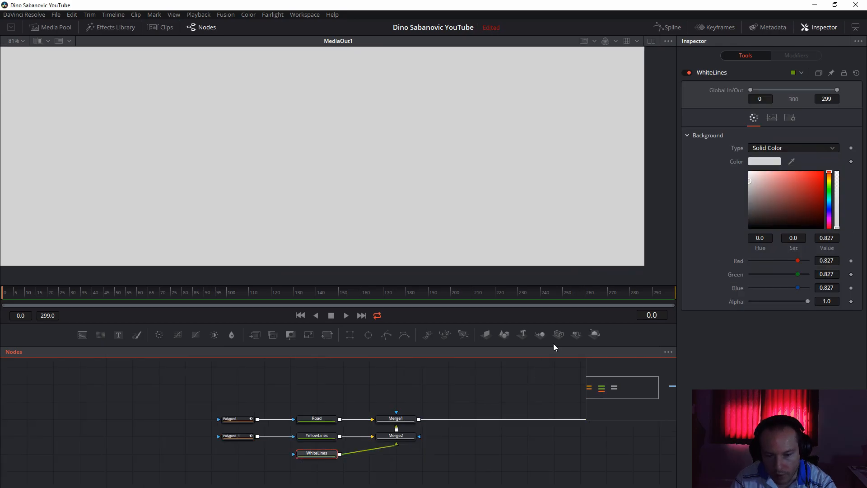
{"action": "left_click", "coordinate": [689, 72]}
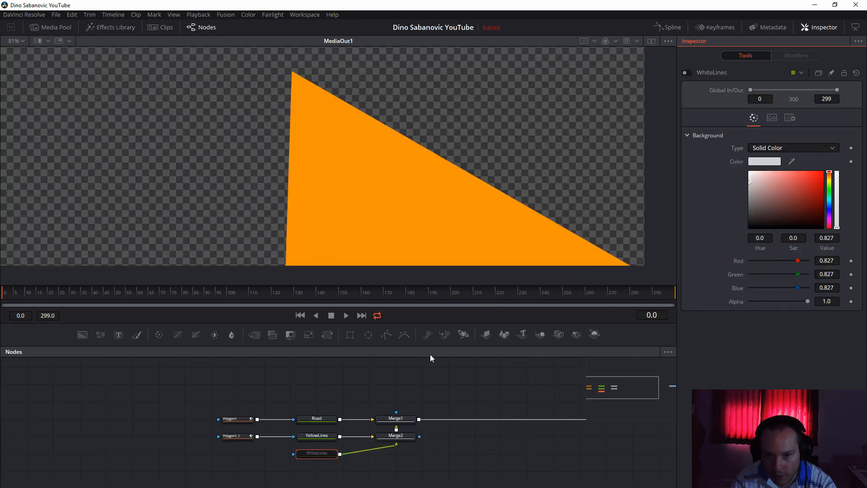
{"action": "left_click", "coordinate": [231, 436]}
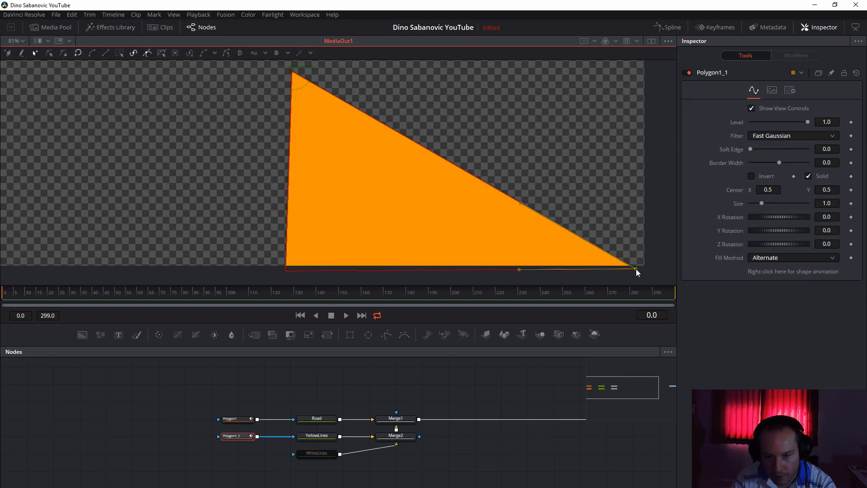
{"action": "left_click_drag", "start_coordinate": [580, 272], "coordinate": [337, 267]}
{"action": "scroll", "coordinate": [340, 276], "scroll_direction": "up", "scroll_amount": 2}
{"action": "scroll", "coordinate": [387, 229], "scroll_direction": "down", "scroll_amount": 3}
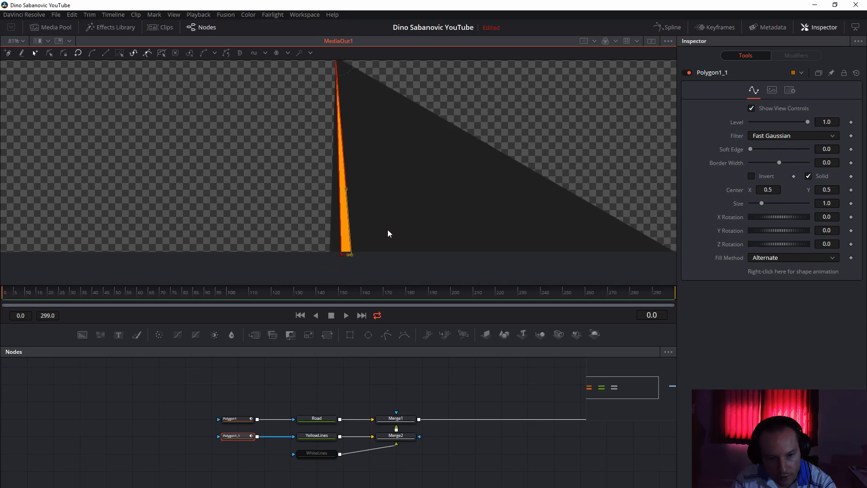
{"action": "scroll", "coordinate": [387, 230], "scroll_direction": "up", "scroll_amount": 1}
{"action": "left_click_drag", "start_coordinate": [357, 258], "coordinate": [336, 256]}
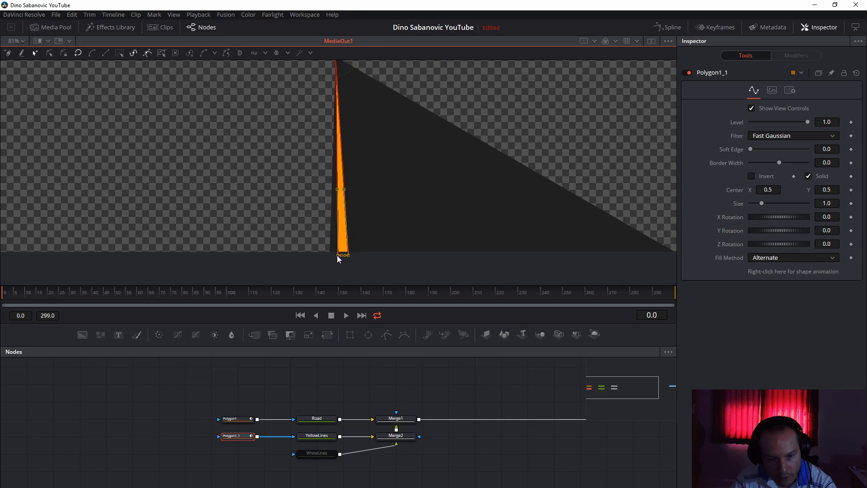
{"action": "left_click", "coordinate": [412, 398]}
{"action": "left_click_drag", "start_coordinate": [423, 387], "coordinate": [436, 375]}
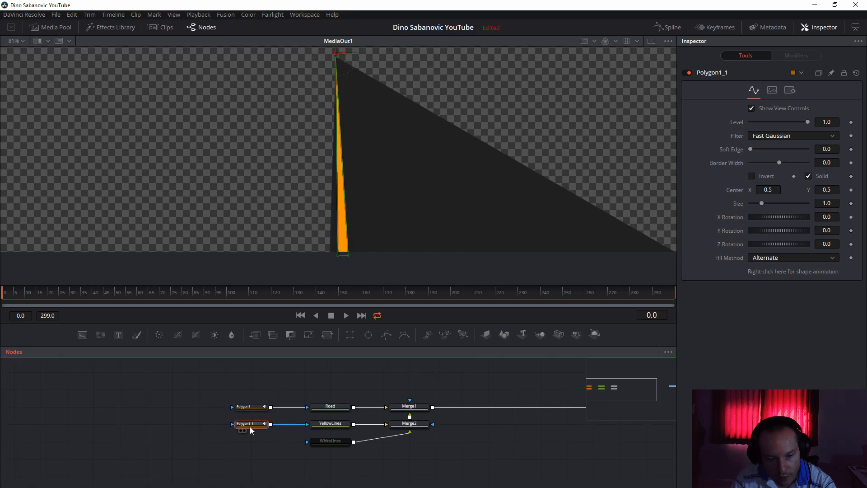
Duplicate the YellowLines polygon mask, connect the copy to WhiteLines, and re-enable the WhiteLines node
{"action": "left_click", "coordinate": [250, 426]}
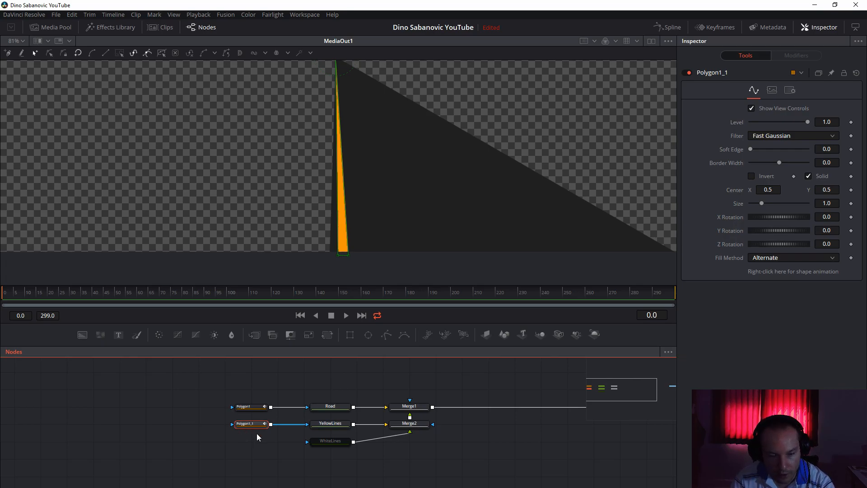
{"action": "left_click", "coordinate": [254, 441]}
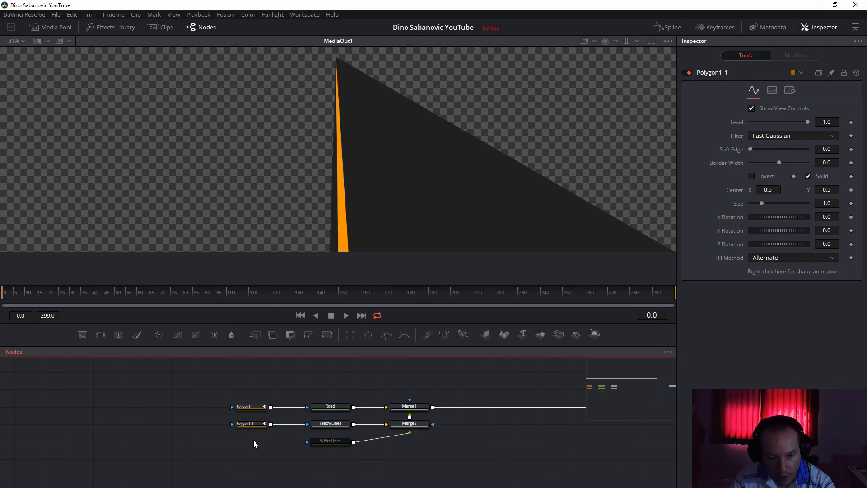
{"action": "key", "text": "ctrl+v"}
{"action": "left_click_drag", "start_coordinate": [270, 441], "coordinate": [312, 443]}
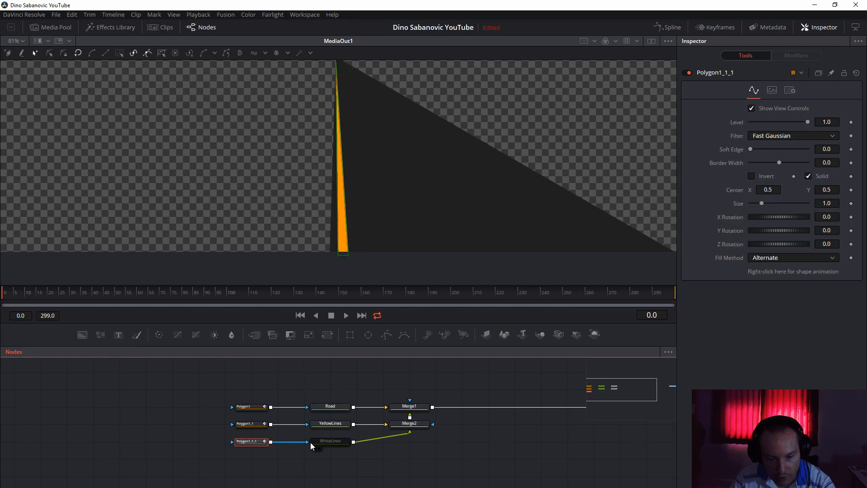
{"action": "left_click", "coordinate": [330, 441]}
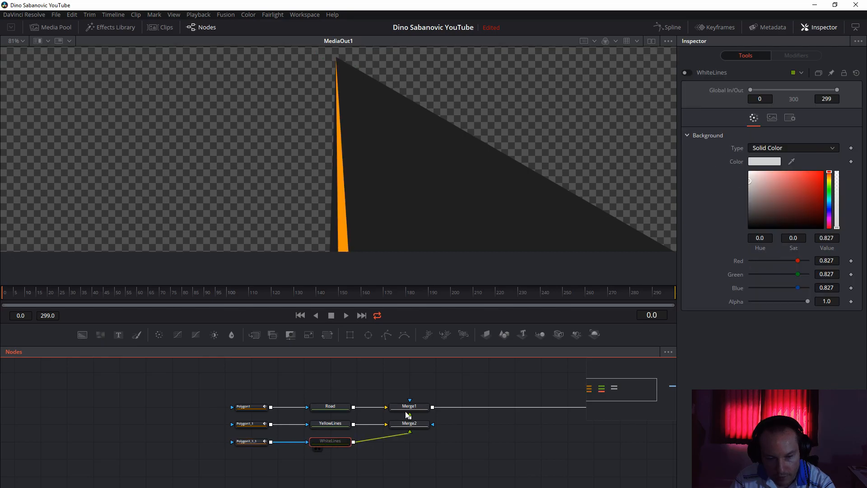
{"action": "left_click", "coordinate": [687, 73]}
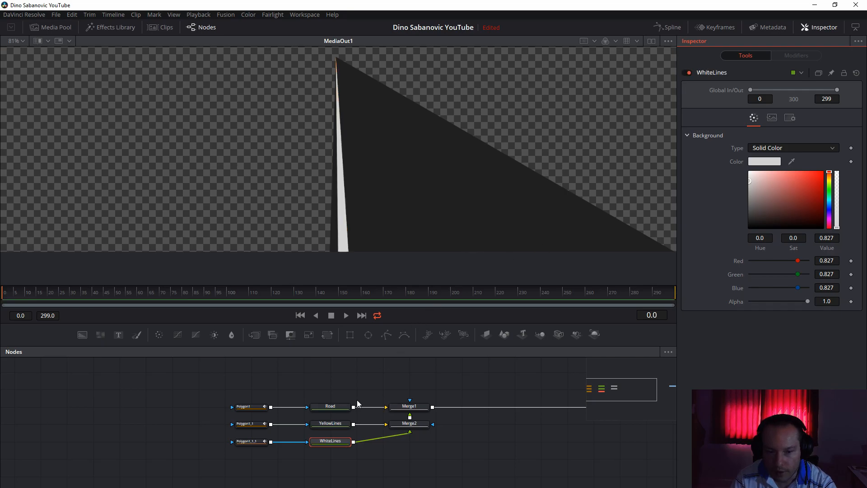
Move the bottom points of the WhiteLines polygon mask across so the white stripe runs just inside the road's right edge
{"action": "left_click", "coordinate": [241, 442]}
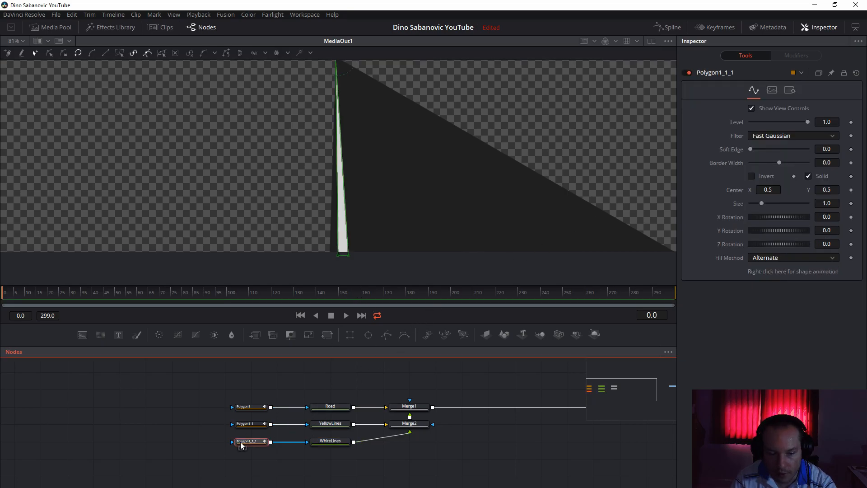
{"action": "left_click_drag", "start_coordinate": [387, 265], "coordinate": [303, 251]}
{"action": "left_click_drag", "start_coordinate": [509, 266], "coordinate": [401, 268]}
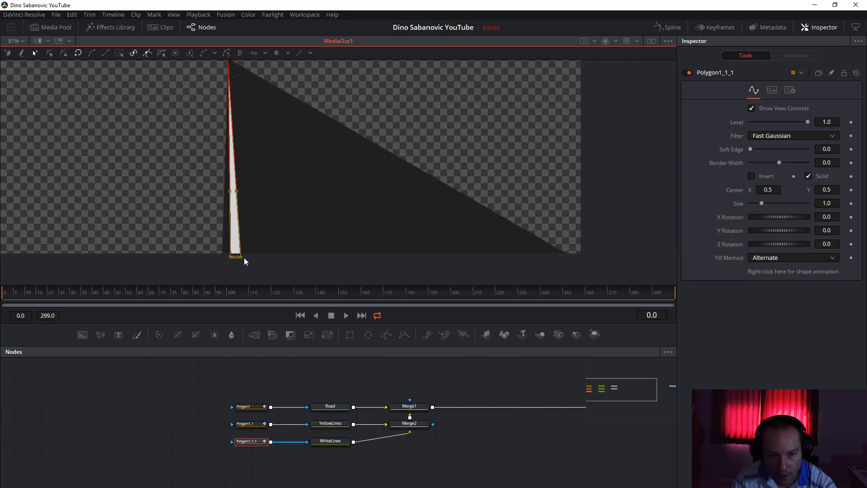
{"action": "left_click_drag", "start_coordinate": [240, 256], "coordinate": [535, 256]}
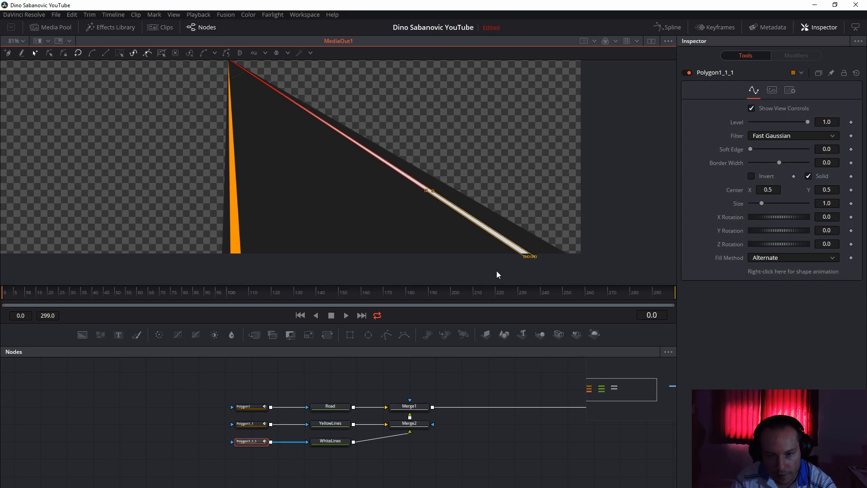
{"action": "left_click", "coordinate": [485, 426]}
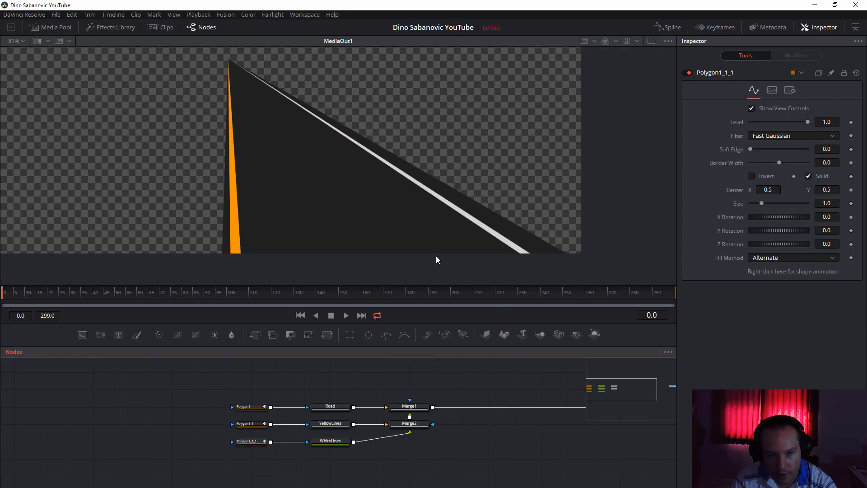
Add a Transform node after Merge1 and flip the road horizontally
{"action": "scroll", "coordinate": [348, 206], "scroll_direction": "left", "scroll_amount": 2}
{"action": "scroll", "coordinate": [360, 206], "scroll_direction": "down", "scroll_amount": 3}
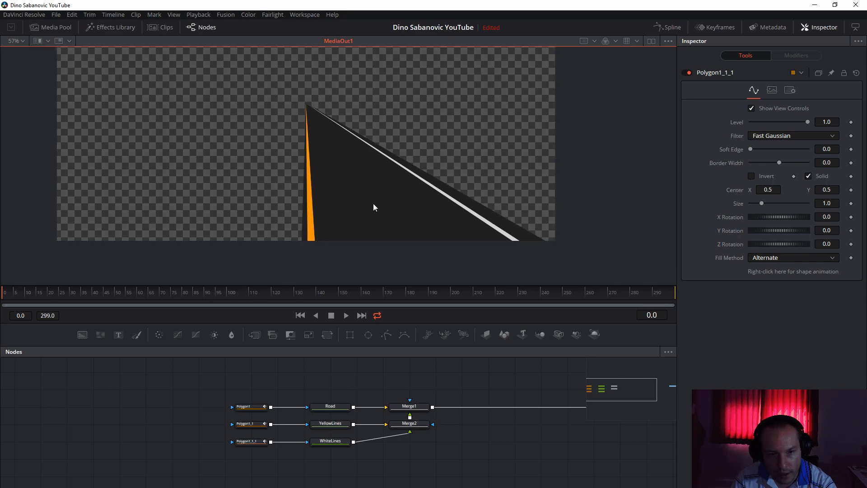
{"action": "left_click_drag", "start_coordinate": [383, 206], "coordinate": [398, 209]}
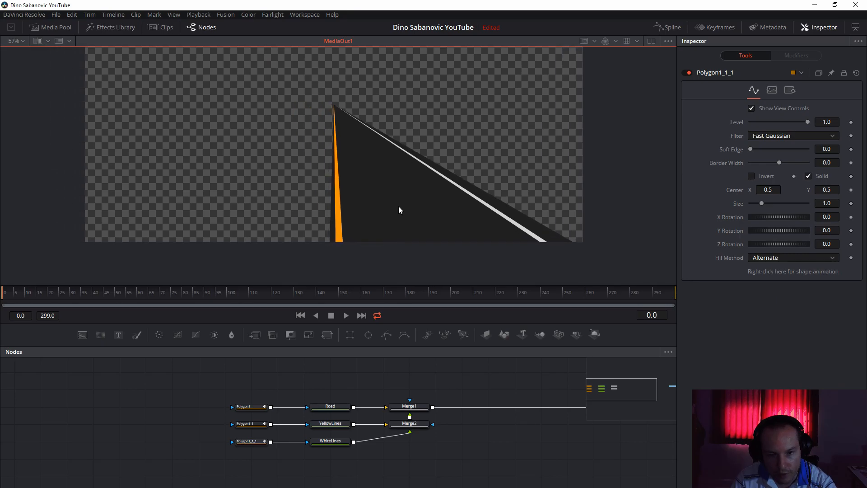
{"action": "left_click_drag", "start_coordinate": [511, 430], "coordinate": [403, 415]}
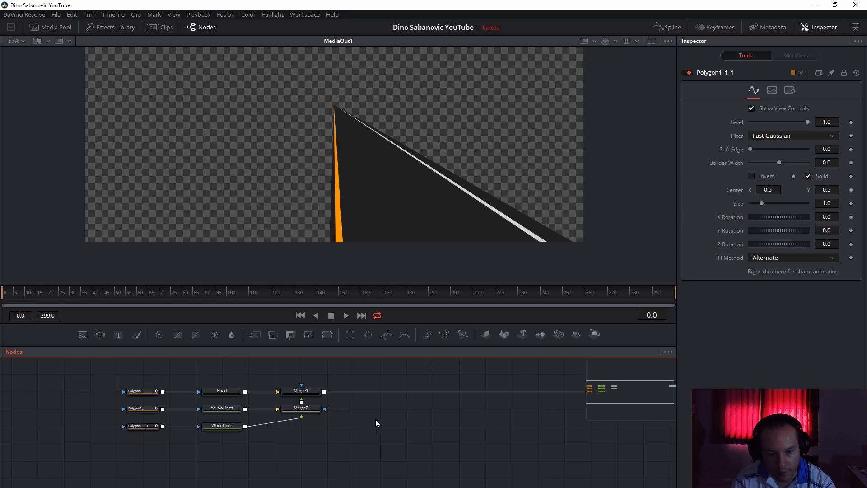
{"action": "left_click", "coordinate": [301, 391]}
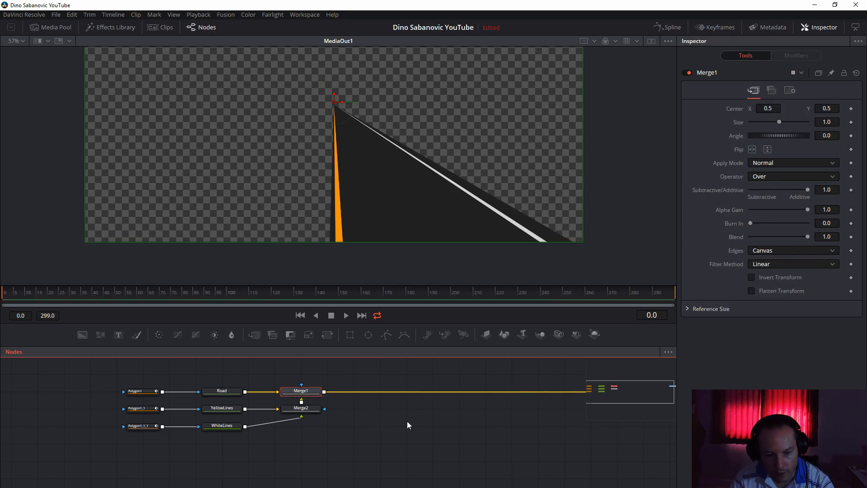
{"action": "key", "text": "shift+space"}
{"action": "type", "text": "tra"}
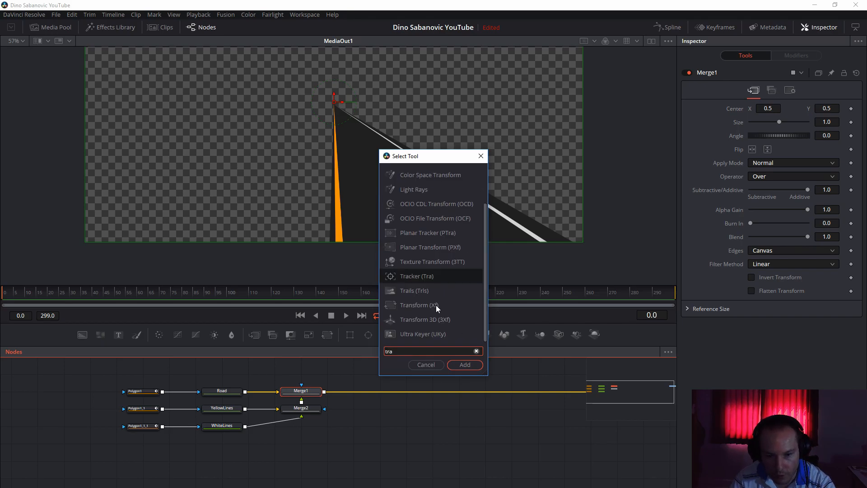
{"action": "type", "text": "nsform"}
{"action": "left_click", "coordinate": [472, 365]}
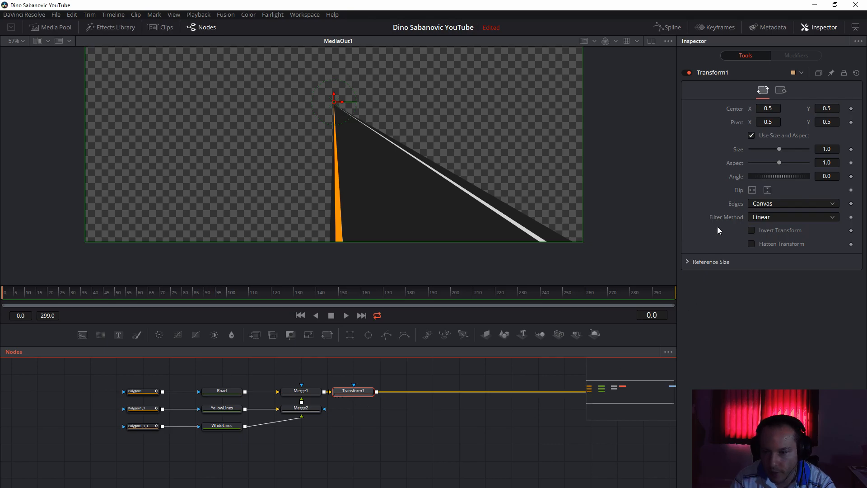
{"action": "left_click", "coordinate": [751, 190]}
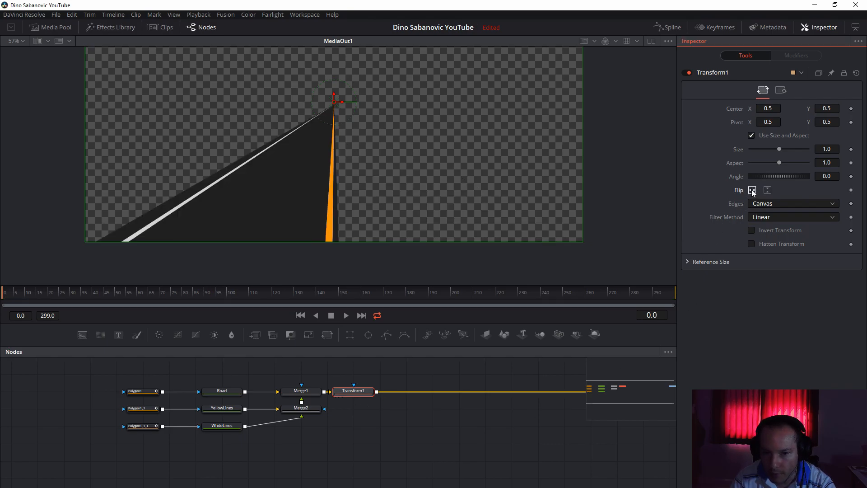
Mask Transform1 with a rectangle of height 1.0 and center X 0.25 so the flip covers only the frame's left half
{"action": "scroll", "coordinate": [459, 412], "scroll_direction": "up", "scroll_amount": 3}
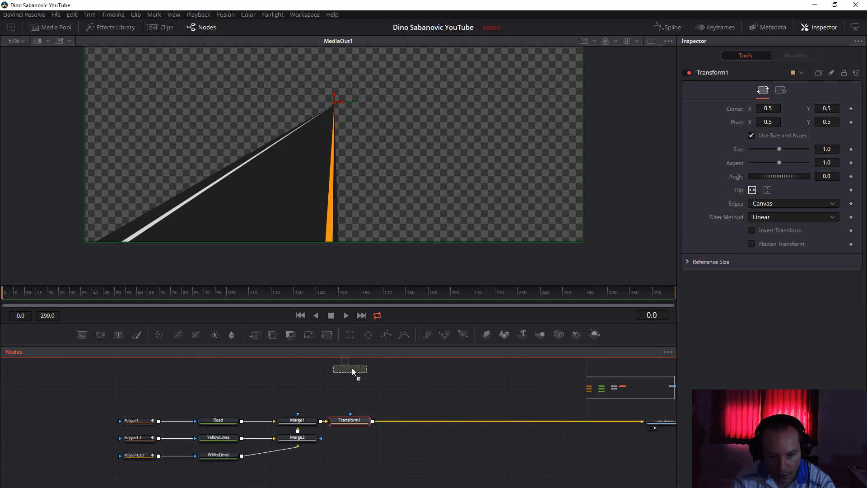
{"action": "left_click_drag", "start_coordinate": [352, 381], "coordinate": [351, 414]}
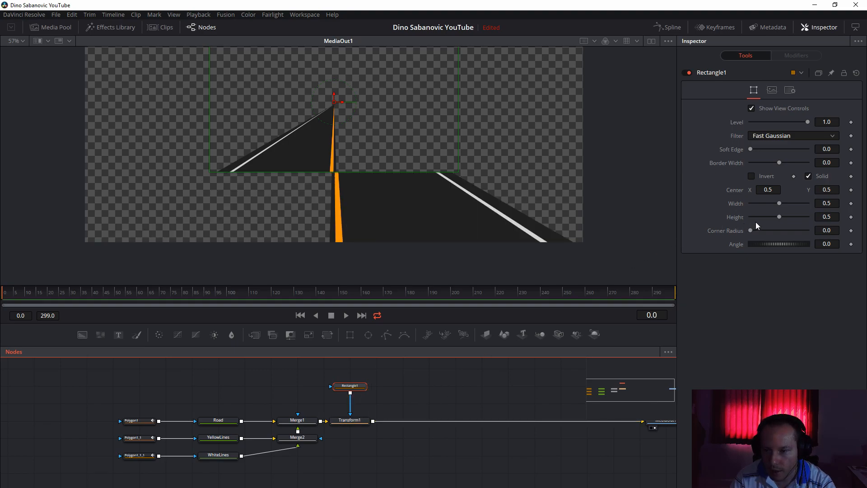
{"action": "left_click_drag", "start_coordinate": [779, 216], "coordinate": [820, 221]}
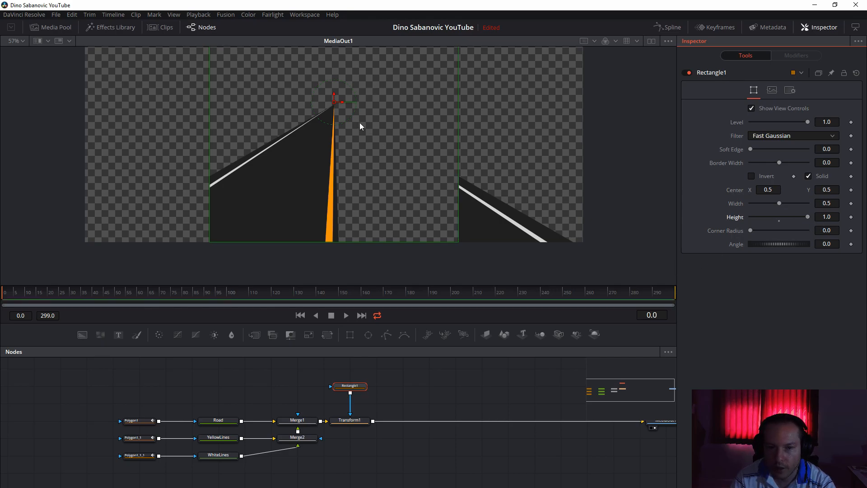
{"action": "left_click_drag", "start_coordinate": [347, 102], "coordinate": [210, 101]}
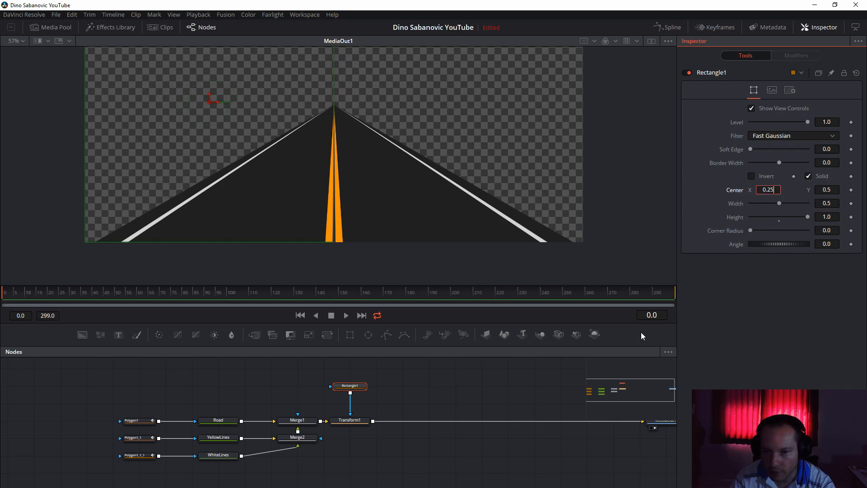
{"action": "left_click", "coordinate": [443, 485]}
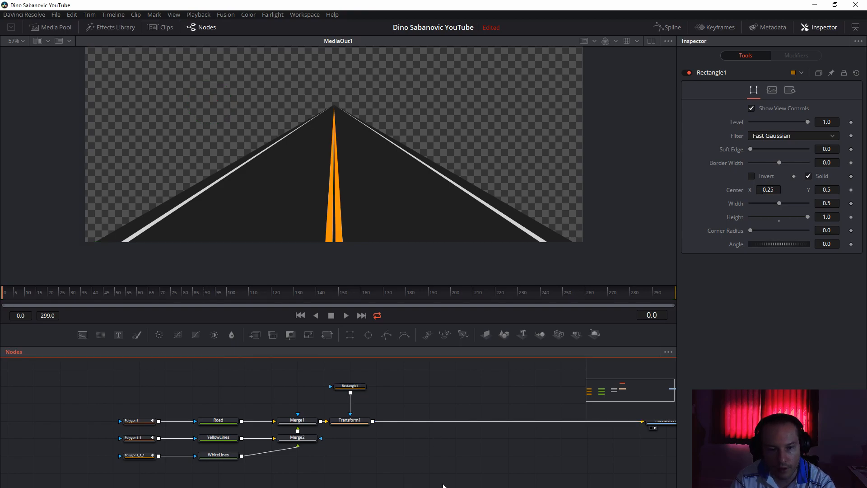
{"action": "scroll", "coordinate": [408, 181], "scroll_direction": "down", "scroll_amount": 2}
{"action": "left_click_drag", "start_coordinate": [389, 198], "coordinate": [384, 238]}
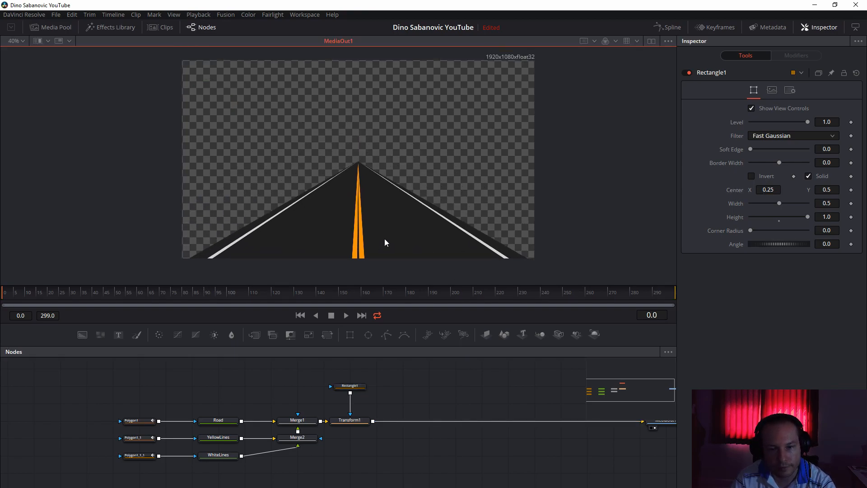